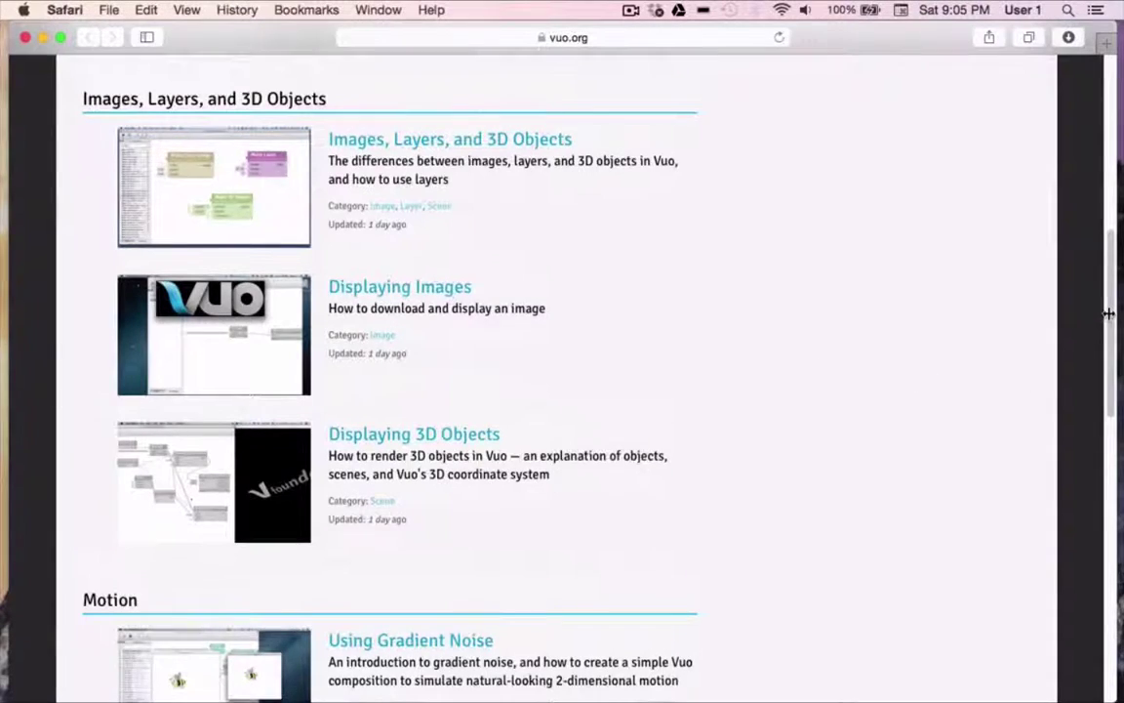
# Browse the tutorial videos on vuo.org and skim the Vuo 1.0.0 manual from the welcome window
pyautogui.moveTo(1112, 329); pyautogui.dragTo(1115, 482)
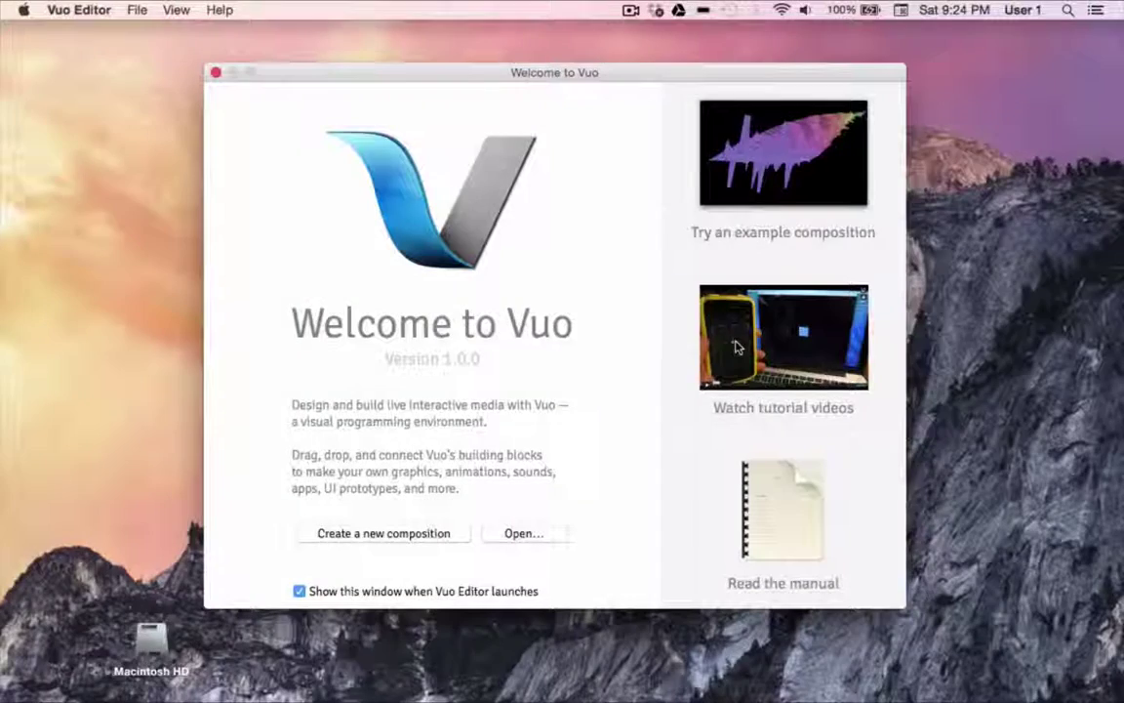
pyautogui.click(767, 512)
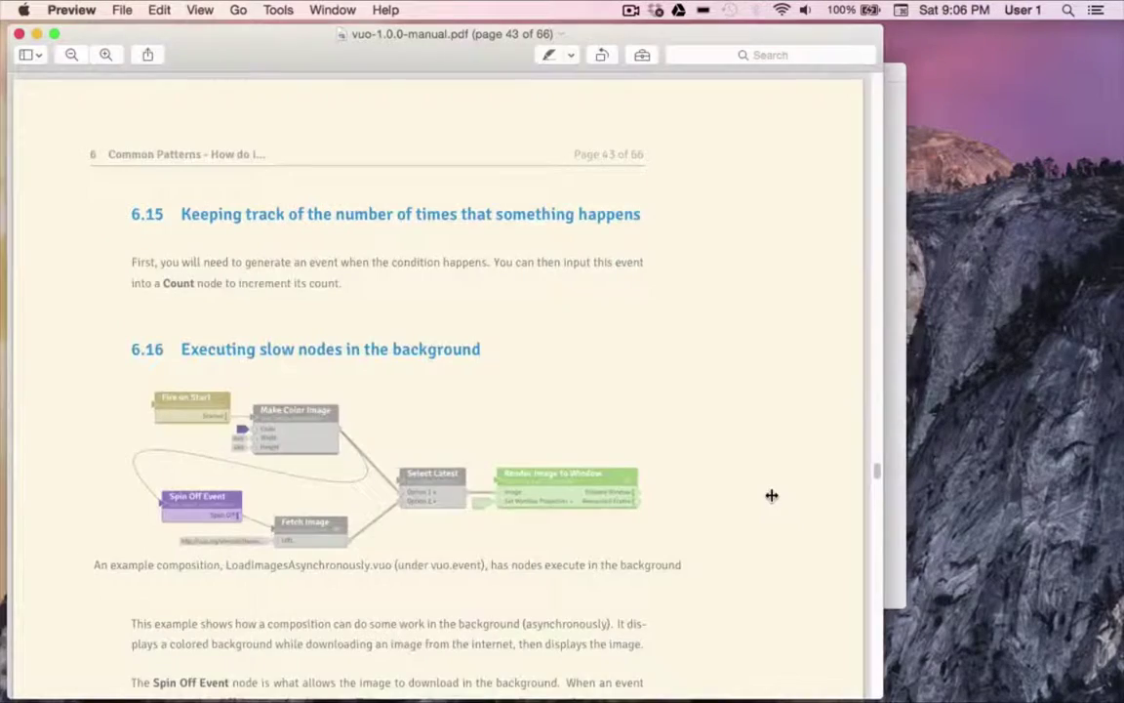
pyautogui.scroll(-10, 771, 492)
pyautogui.scroll(-10, 771, 493)
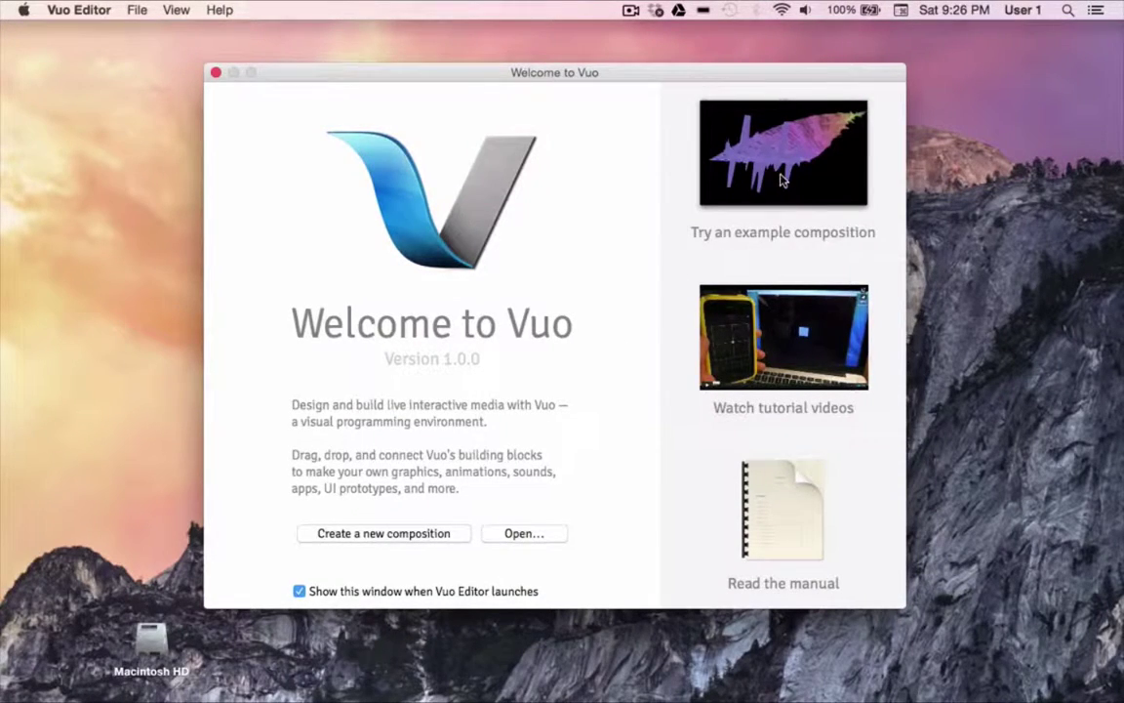
# Open the example composition ShowLiveAudioTrail.vuo from the welcome window and shift its window slightly
pyautogui.click(703, 155)
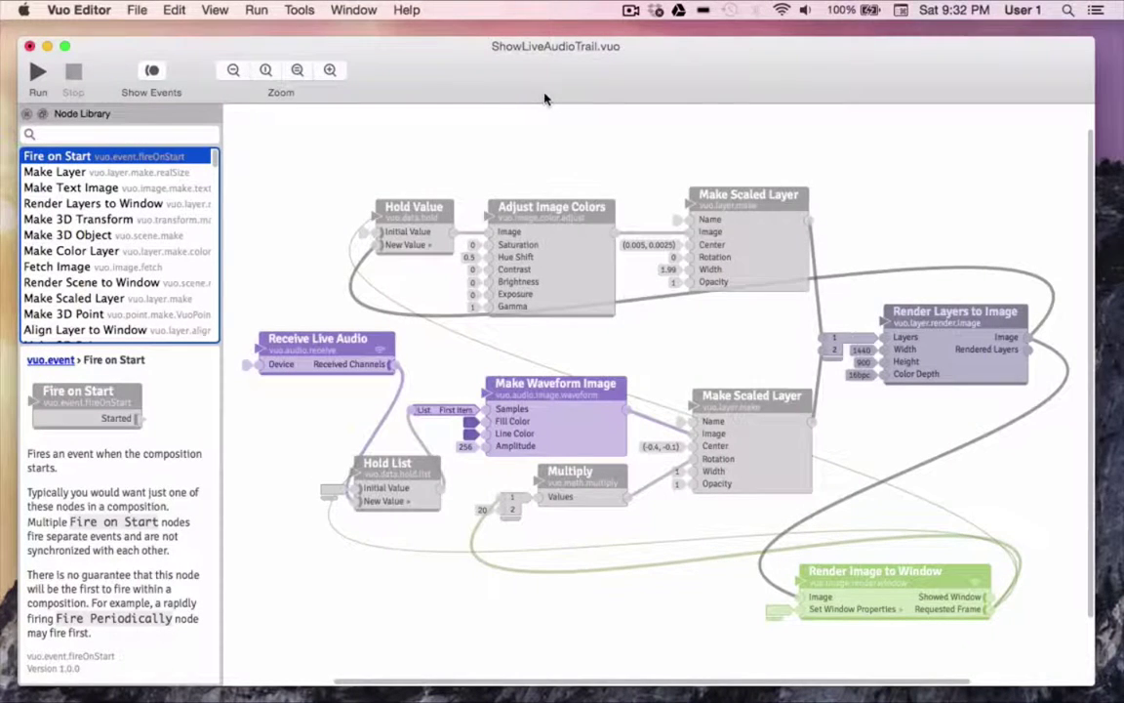
pyautogui.moveTo(544, 84); pyautogui.dragTo(528, 84)
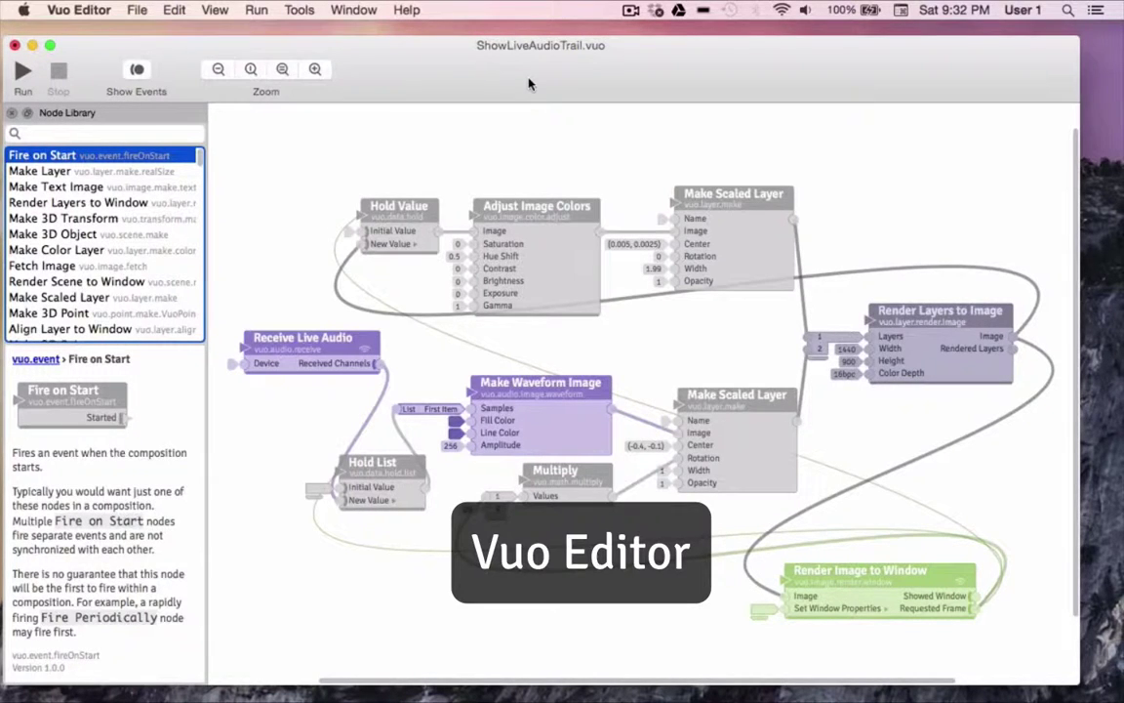
# Select and deselect all nodes, and slightly reposition the upper Make Scaled Layer node and the Hold Value node
pyautogui.moveTo(282, 147); pyautogui.dragTo(903, 623)
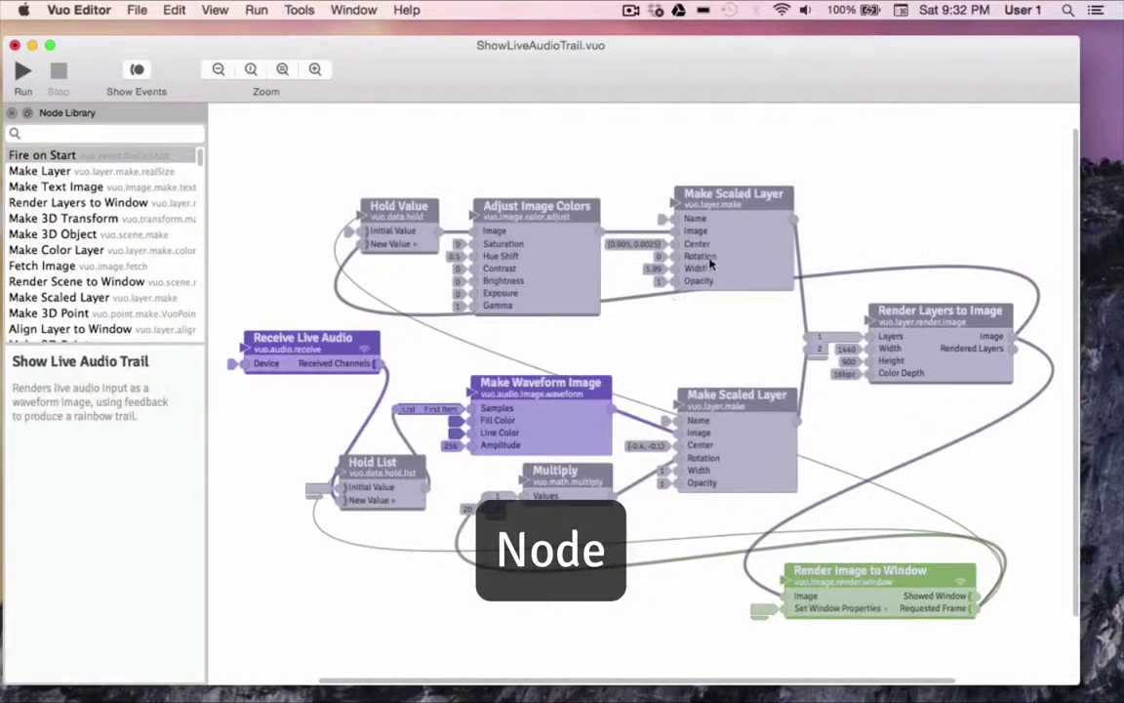
pyautogui.hscroll(-2, 710, 264)
pyautogui.click(815, 204)
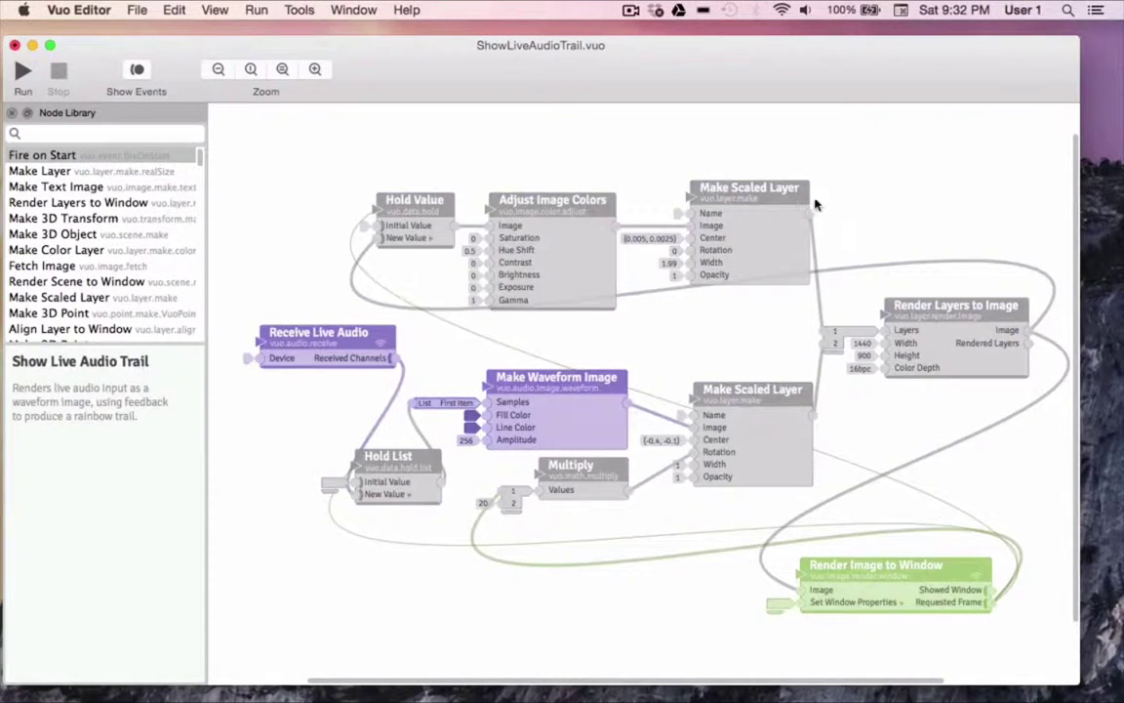
pyautogui.moveTo(737, 188); pyautogui.dragTo(748, 185)
pyautogui.moveTo(421, 198)
pyautogui.mouseDown()
pyautogui.moveTo(432, 202)
pyautogui.moveTo(412, 194)
pyautogui.mouseUp()
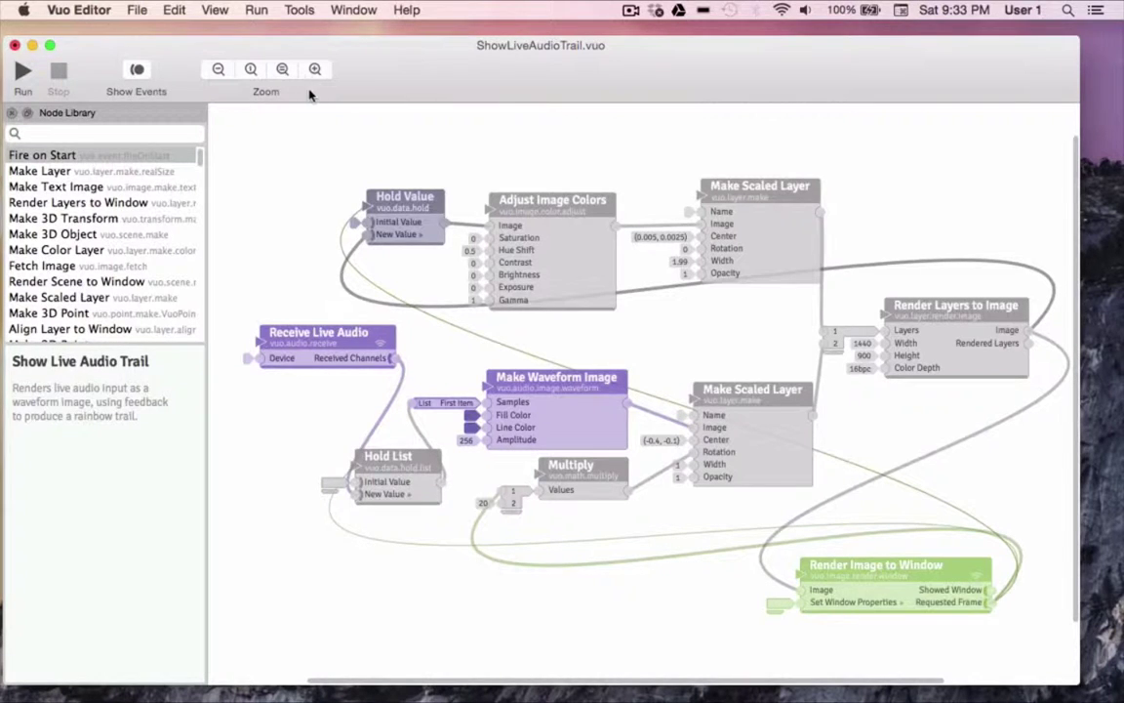
# View the composition zoomed out, zoomed in, at actual size and fitted to the window
pyautogui.click(218, 70)
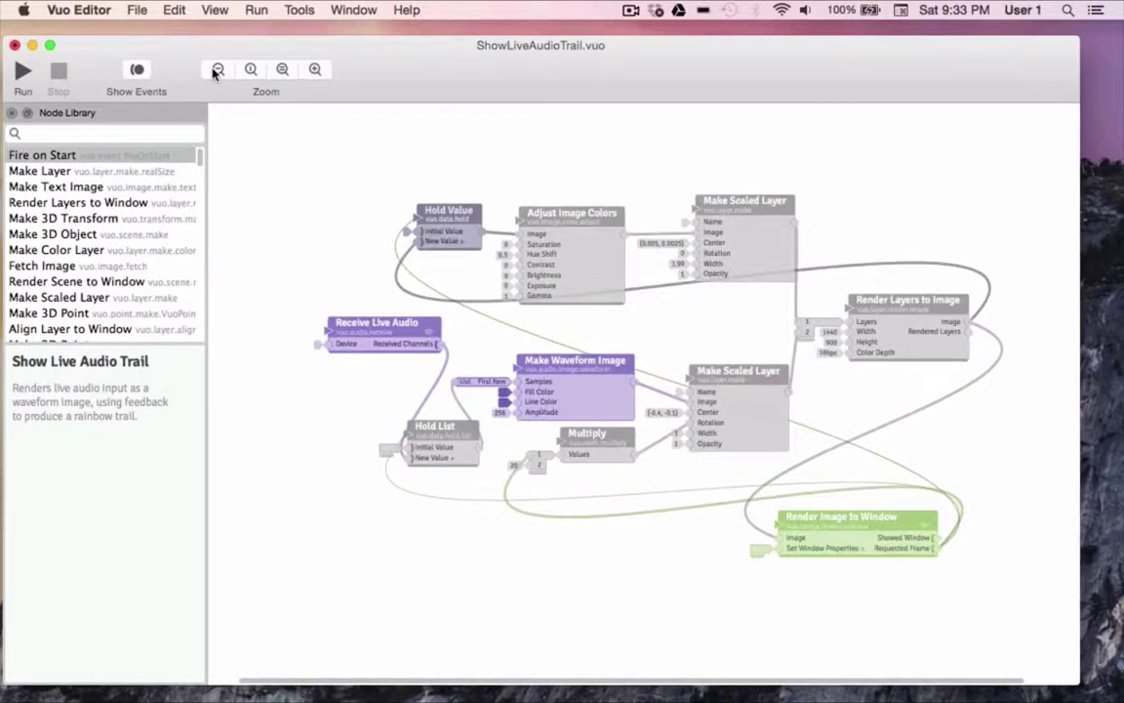
pyautogui.click(315, 71)
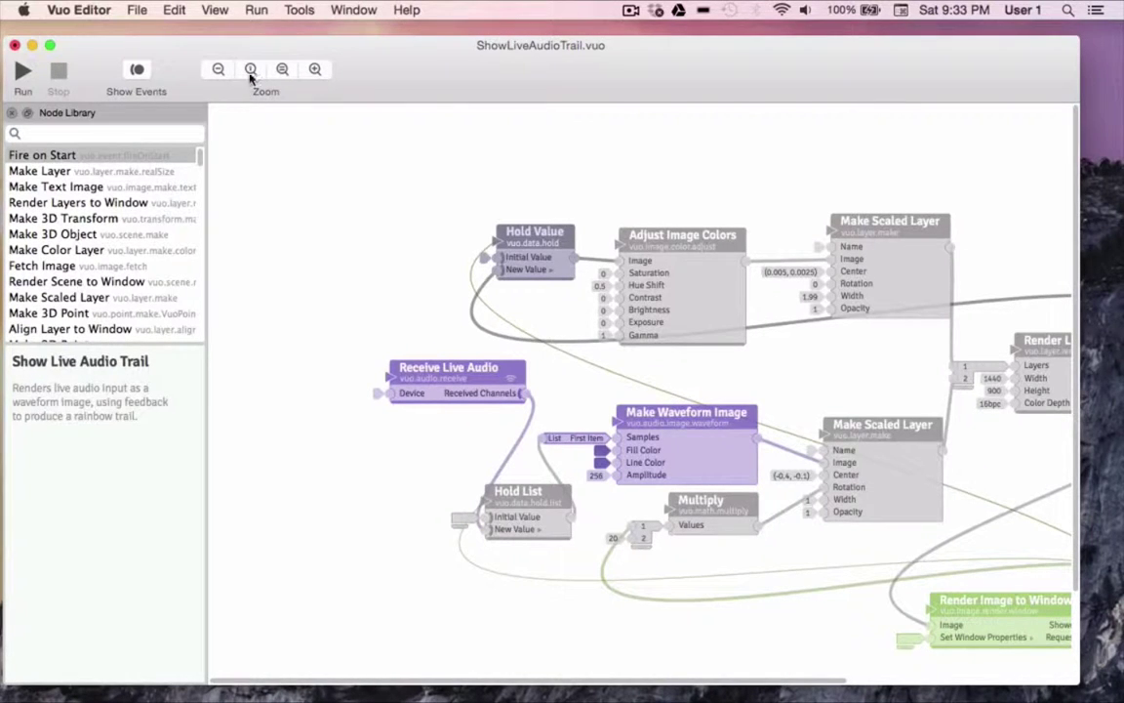
pyautogui.click(250, 70)
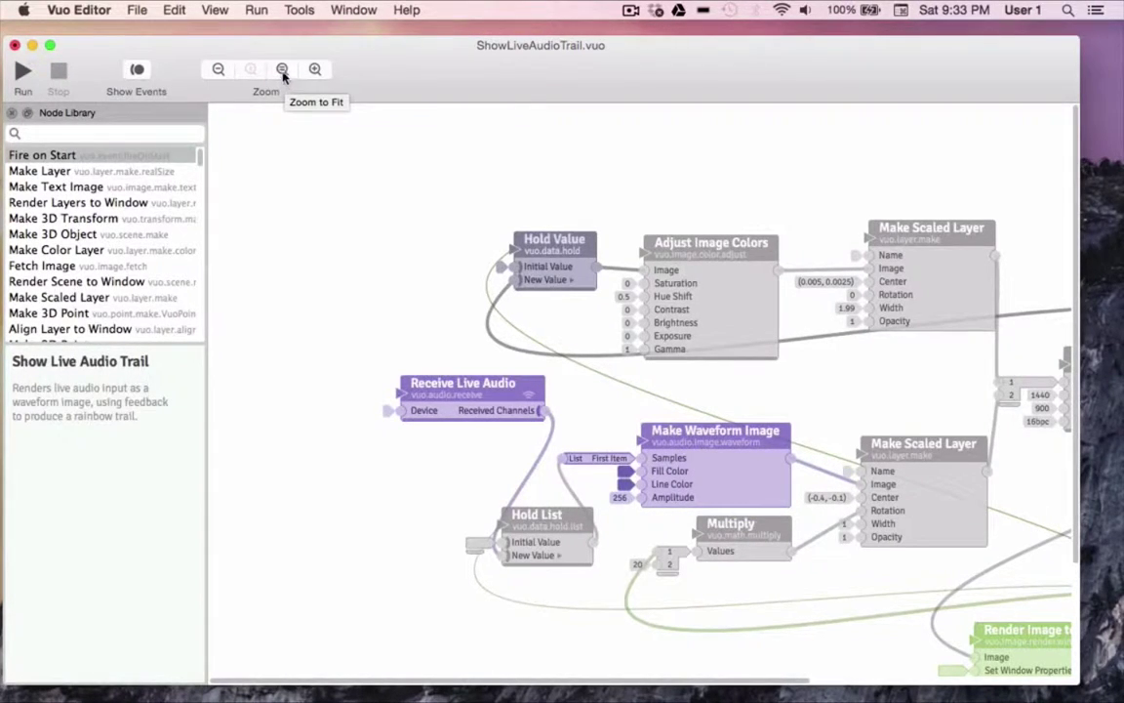
pyautogui.click(282, 70)
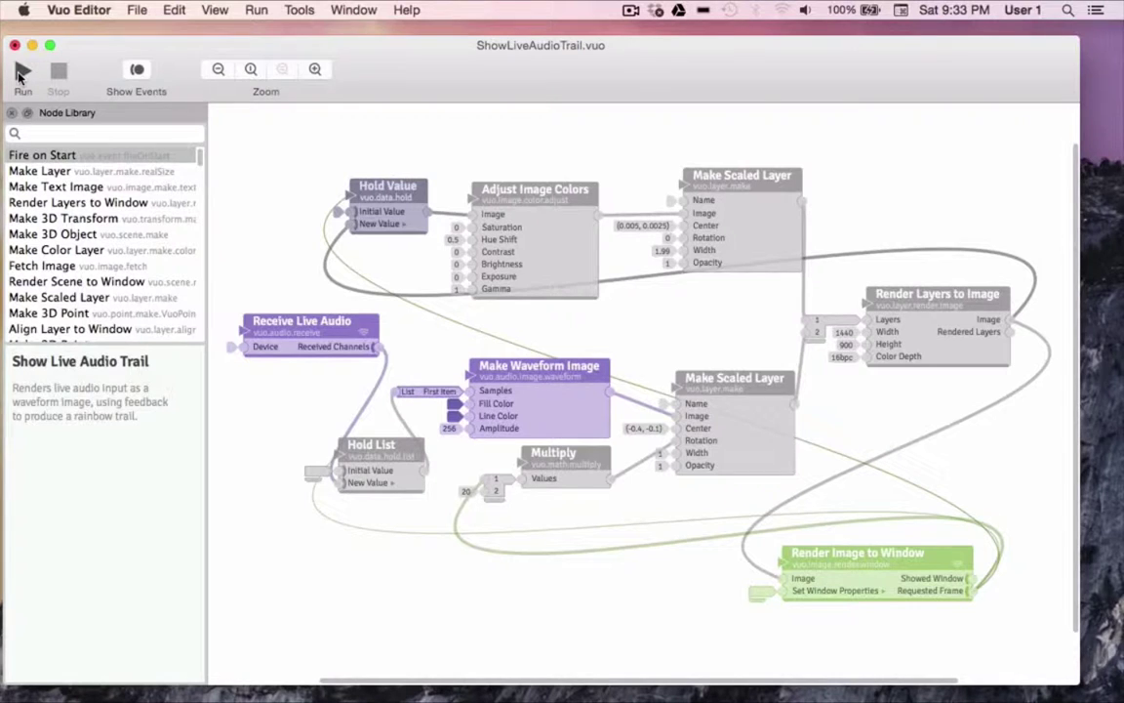
# Run the composition, view the live audio trail in a resized and repositioned output window, and quit it
pyautogui.click(22, 72)
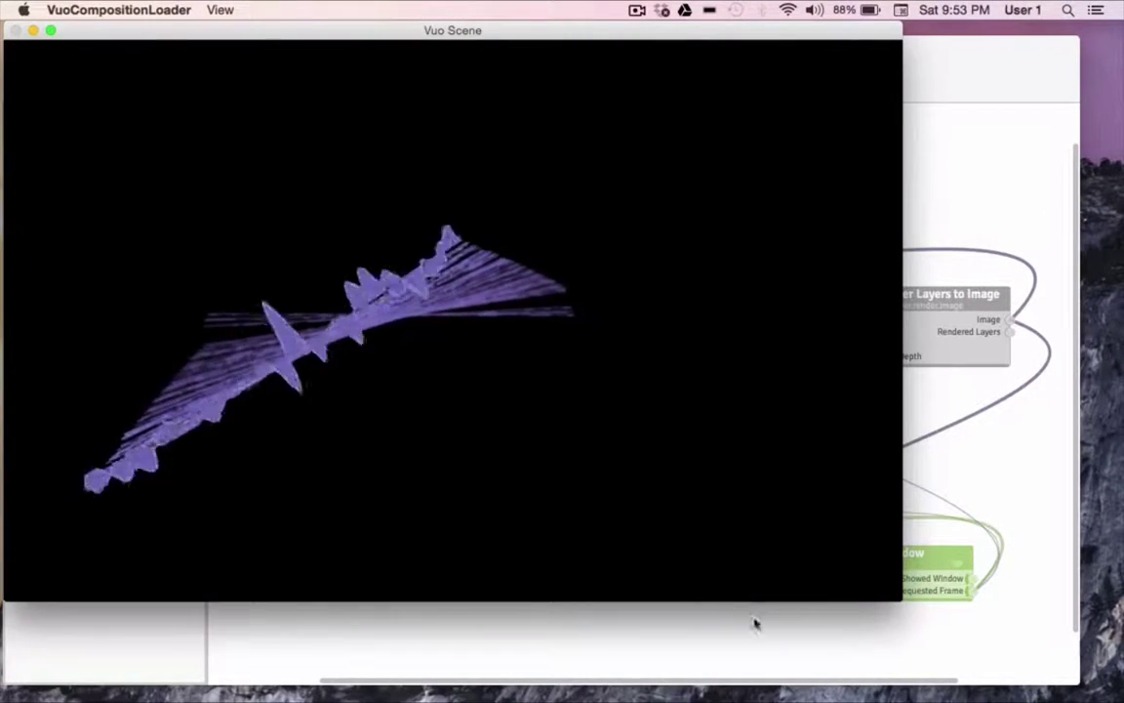
pyautogui.moveTo(909, 594); pyautogui.dragTo(661, 542)
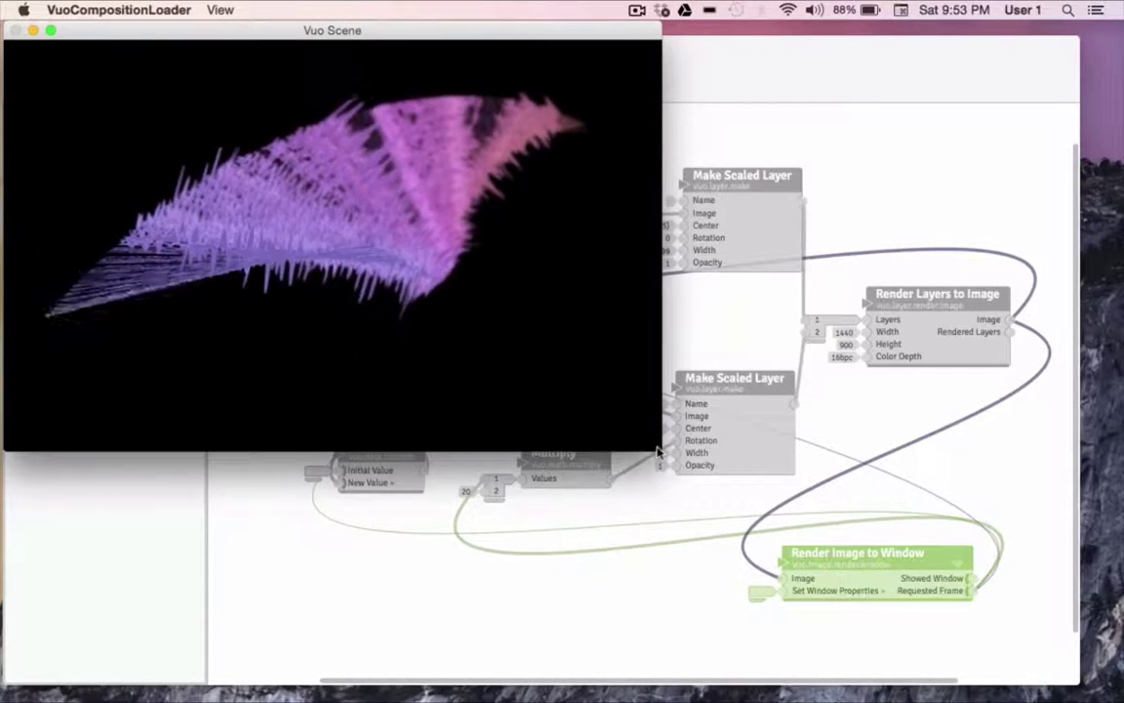
pyautogui.moveTo(659, 451); pyautogui.dragTo(783, 525)
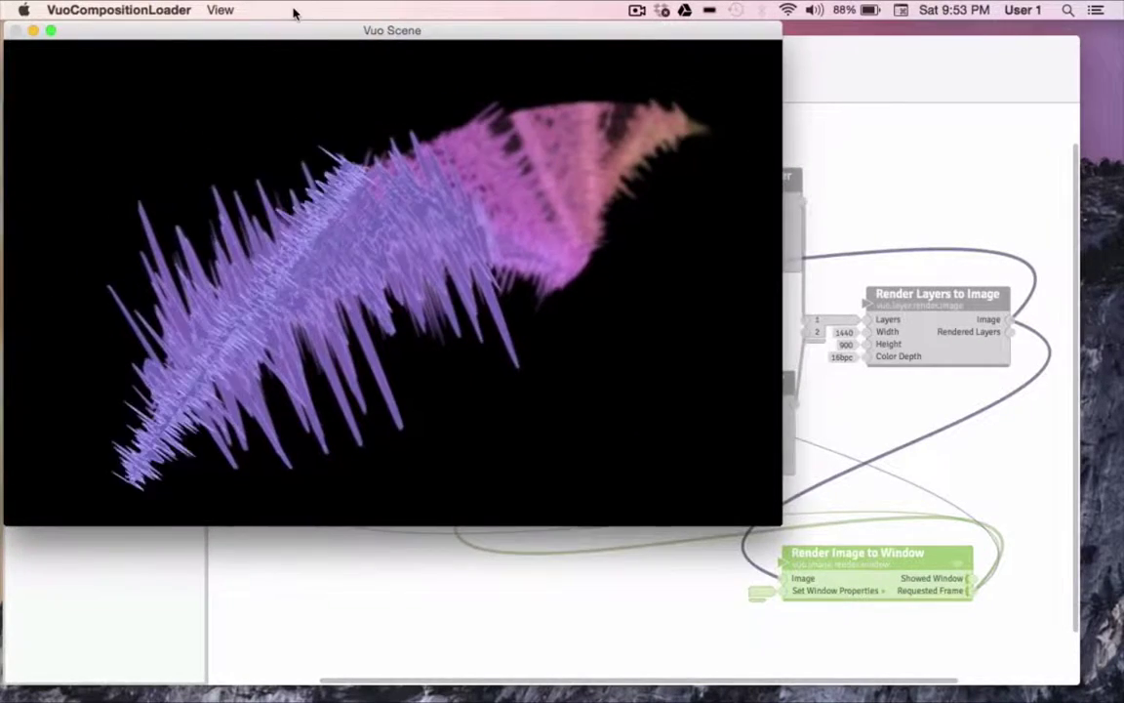
pyautogui.moveTo(296, 30); pyautogui.dragTo(395, 98)
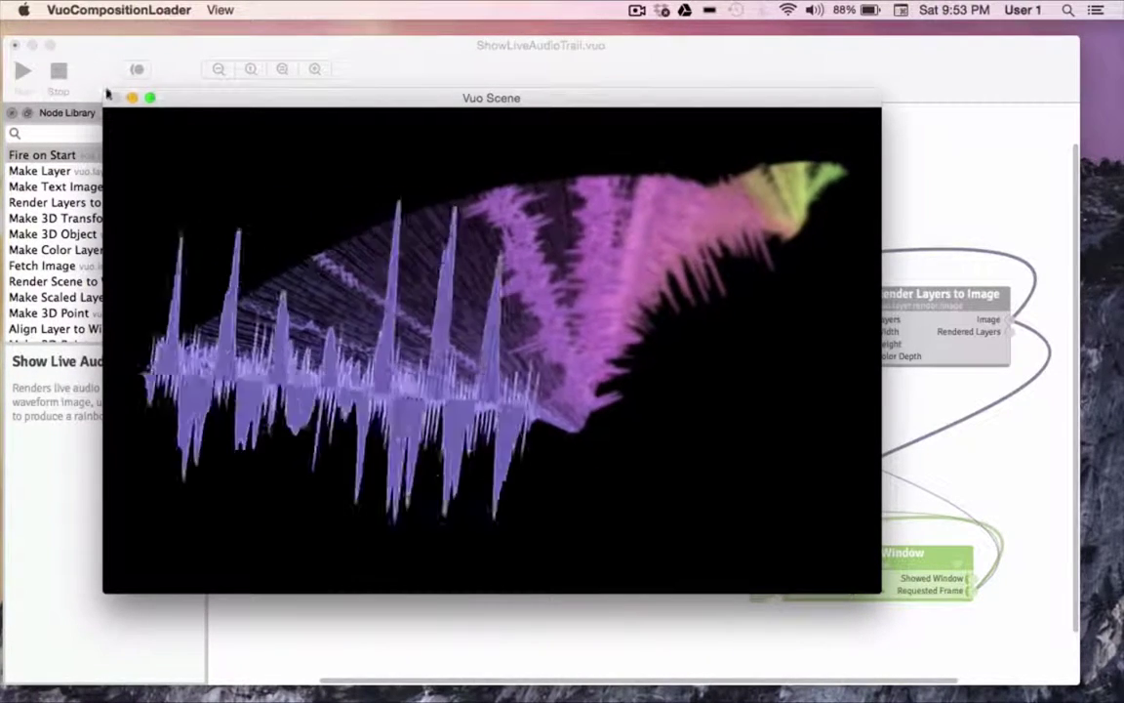
pyautogui.moveTo(225, 95); pyautogui.dragTo(246, 133)
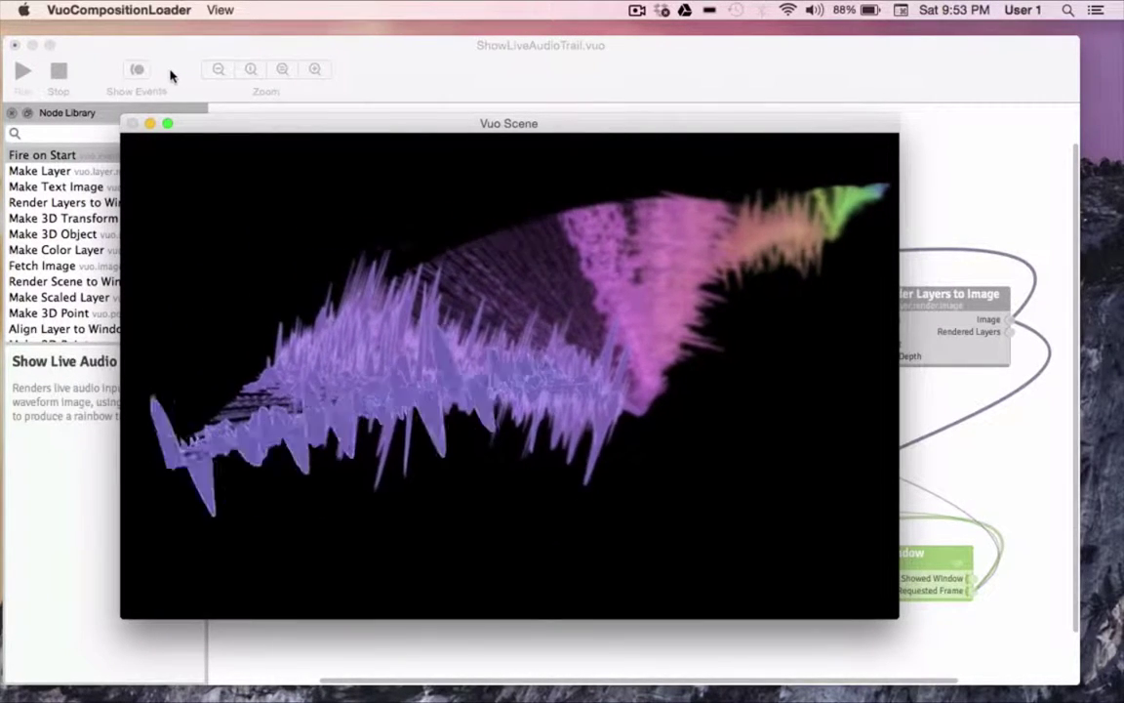
pyautogui.press('super+q')
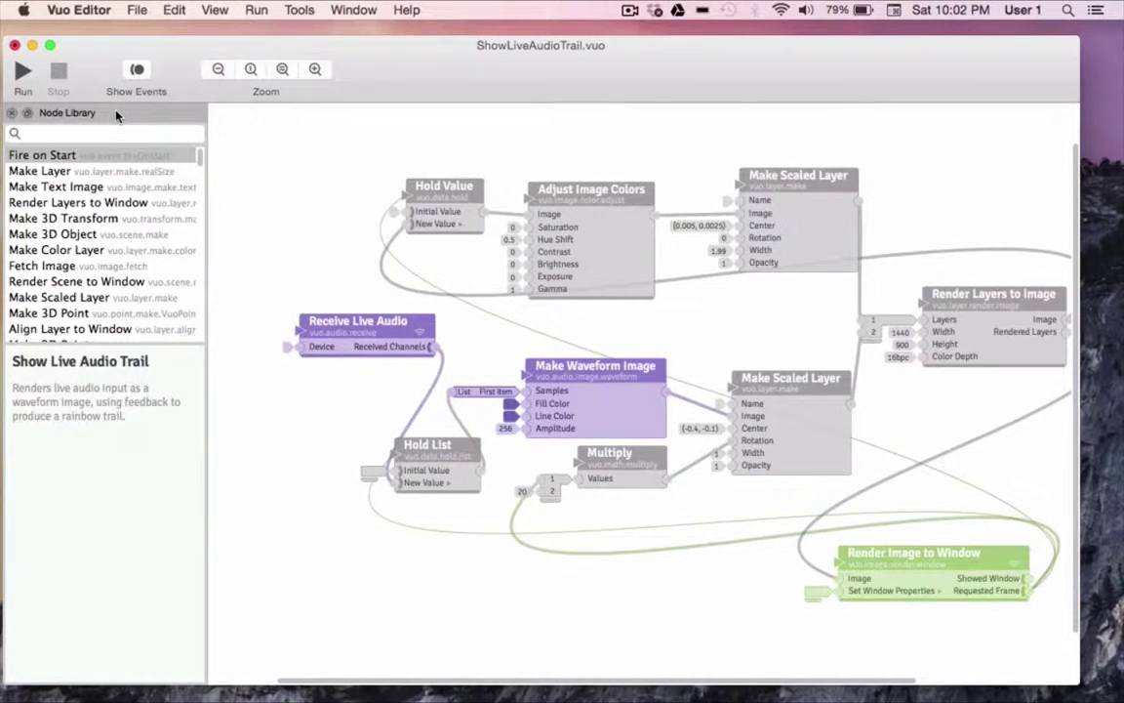
# Browse the node library's list, detach the library into a floating window and dock it back
pyautogui.scroll(-10, 97, 236)
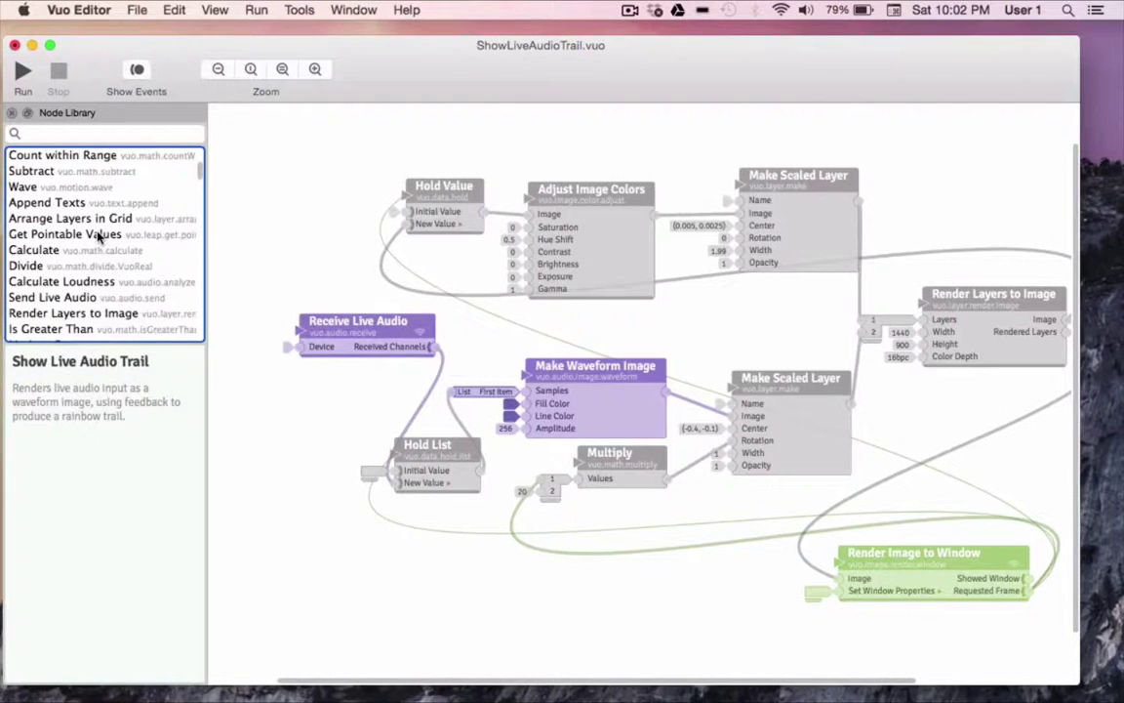
pyautogui.scroll(10, 98, 236)
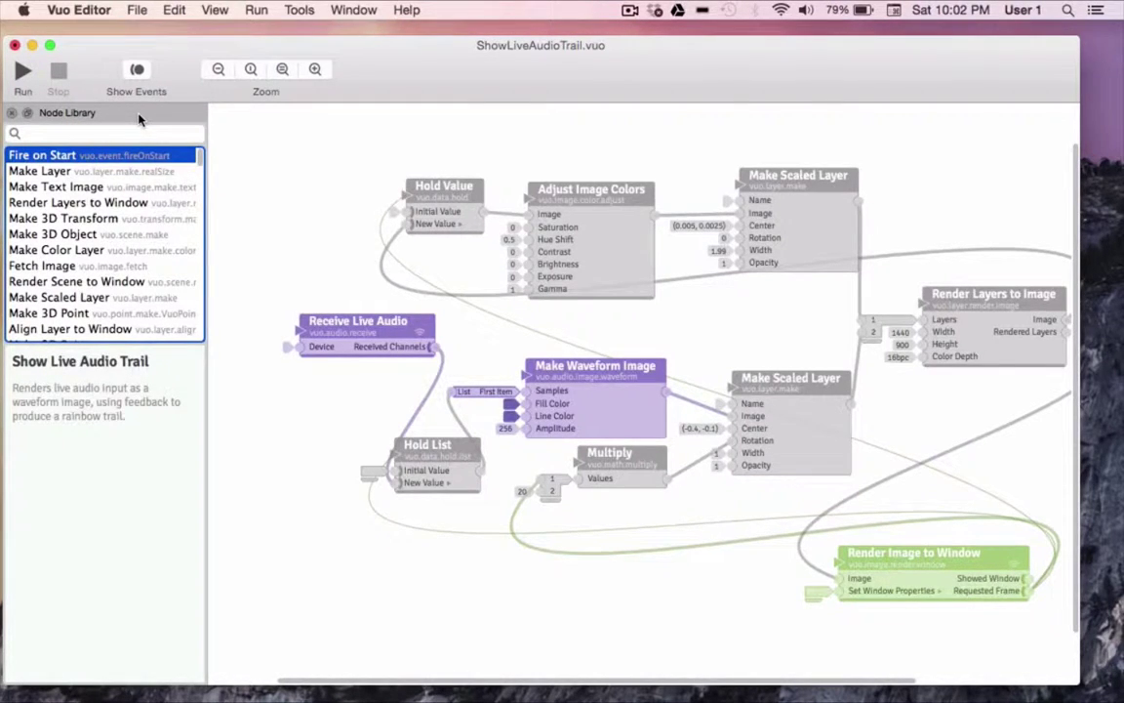
pyautogui.doubleClick(138, 119)
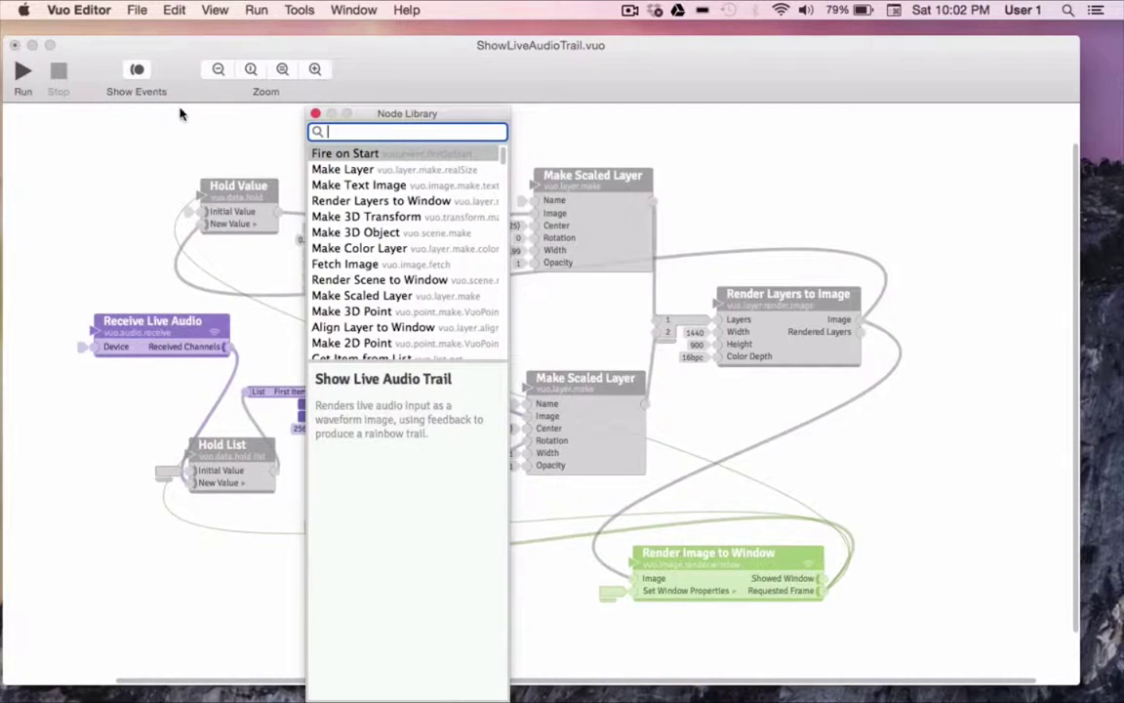
pyautogui.doubleClick(413, 116)
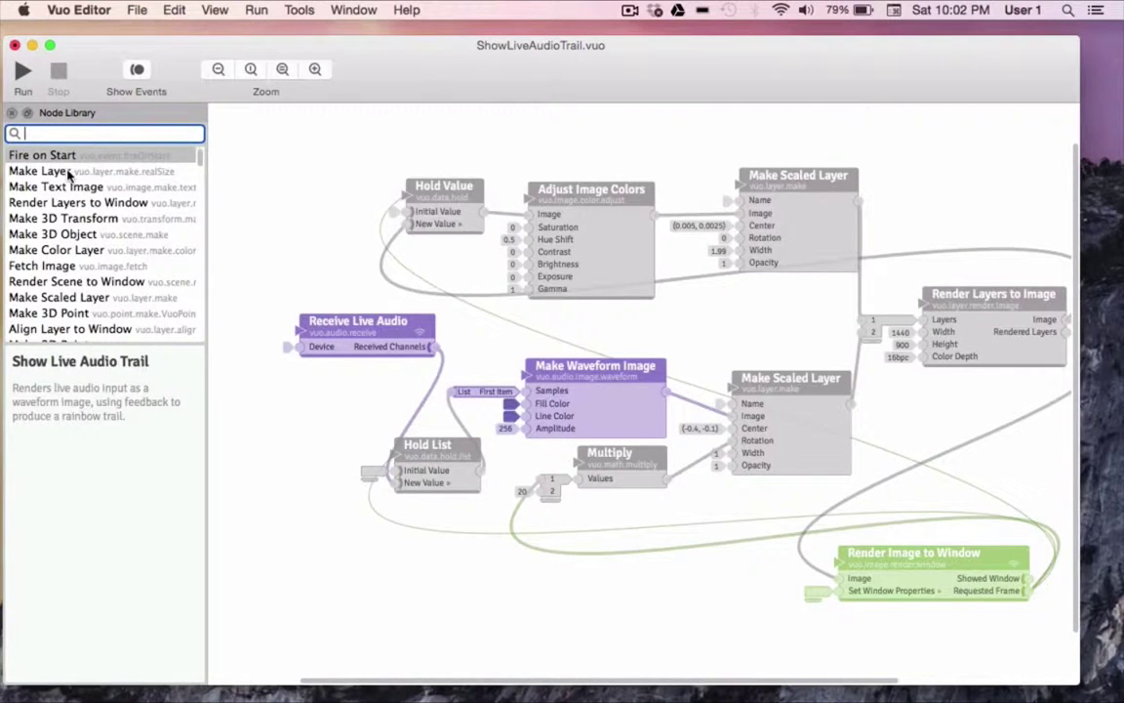
# Add Make Layer, Render Layers to Window and Make 3D Object nodes from the node library to the canvas
pyautogui.press('Down')
pyautogui.moveTo(274, 159); pyautogui.dragTo(276, 158)
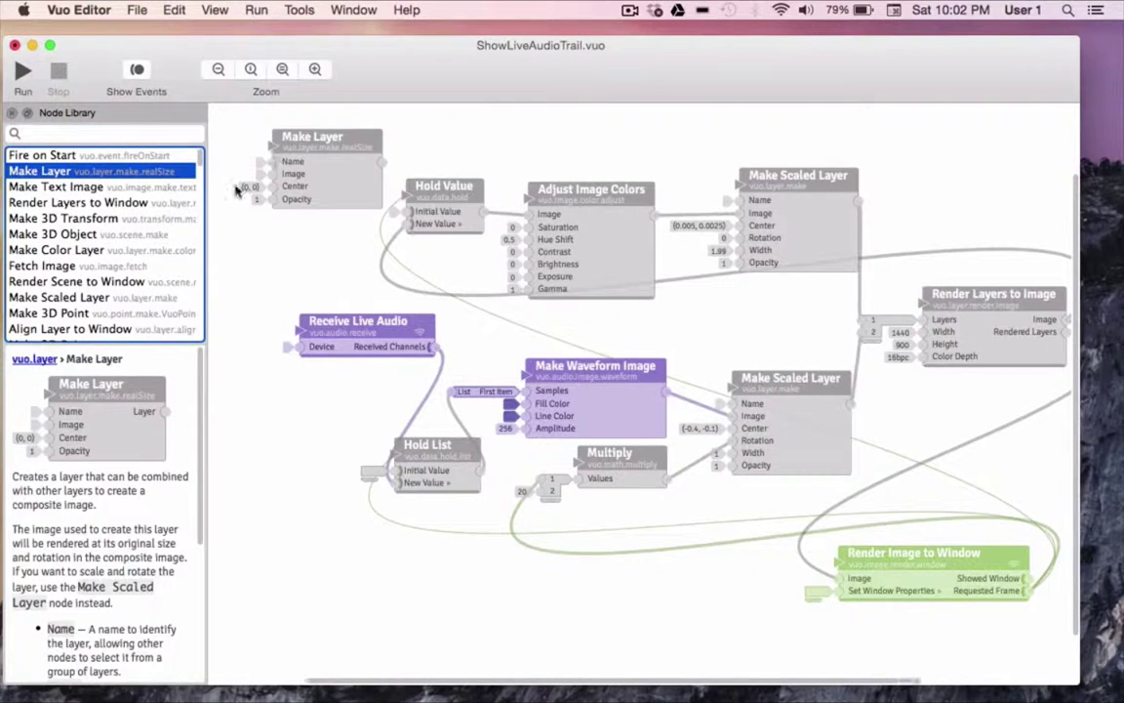
pyautogui.doubleClick(111, 204)
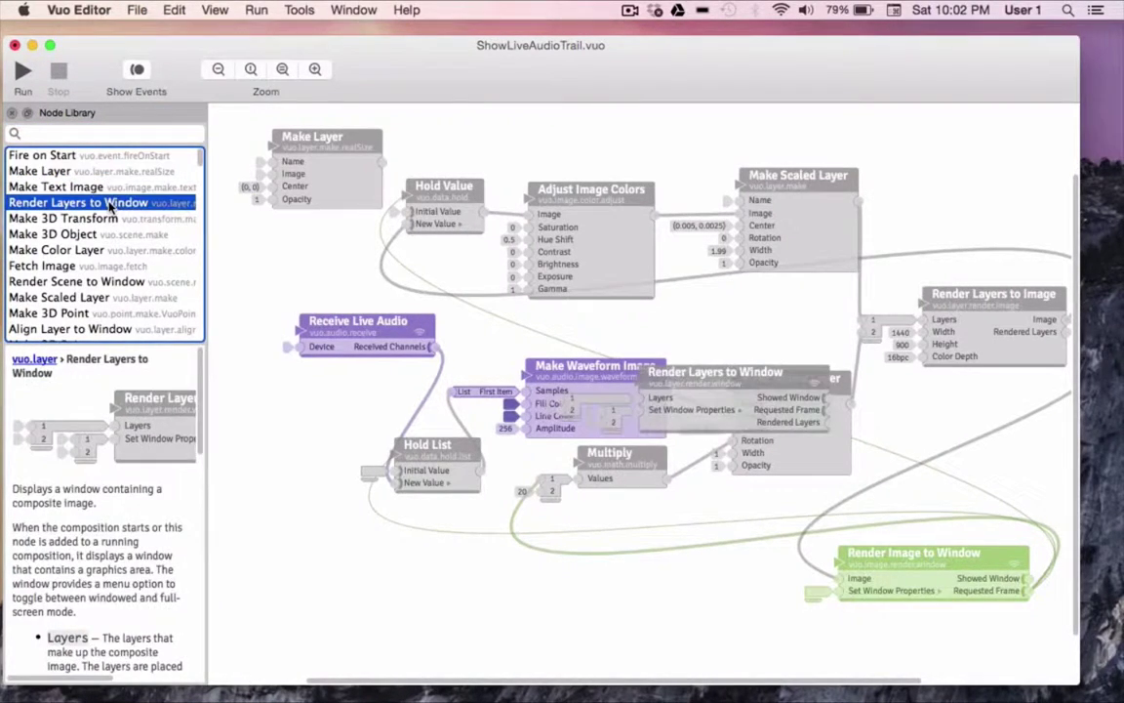
pyautogui.doubleClick(97, 235)
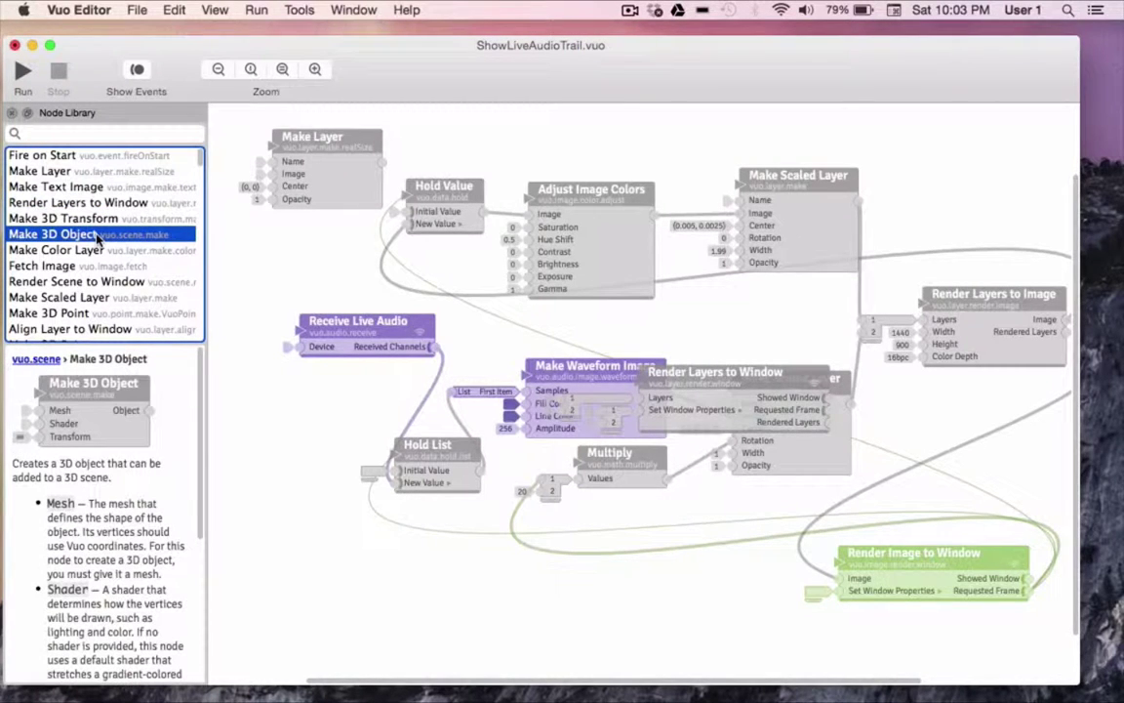
# Undo the three node additions on the canvas
pyautogui.press('super+z')
pyautogui.press('super+z')
pyautogui.press('super+z')
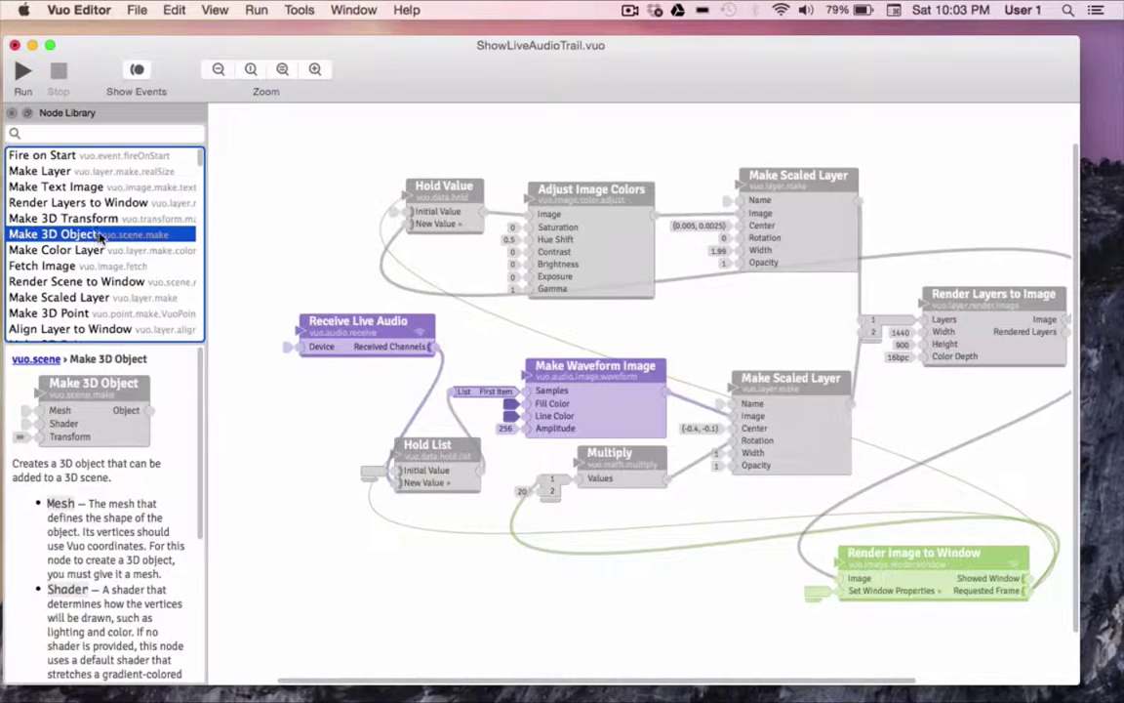
# Select the Hold Value node on the canvas and read the description of Make Color Layer in the node library
pyautogui.click(408, 183)
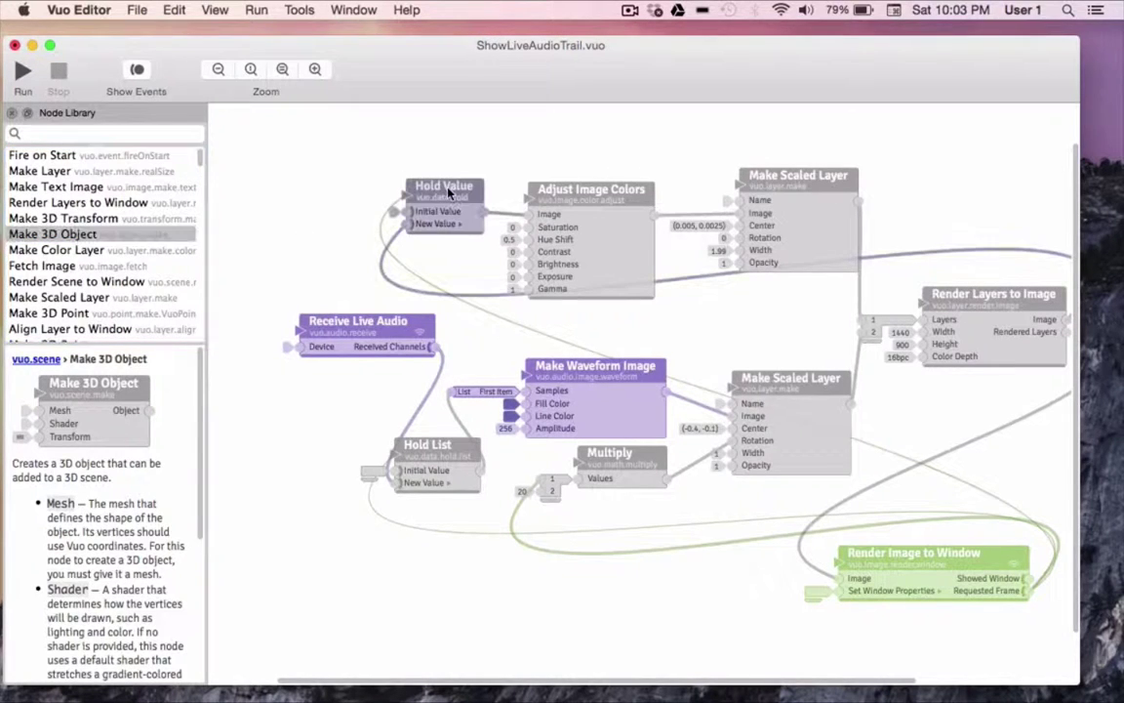
pyautogui.click(87, 251)
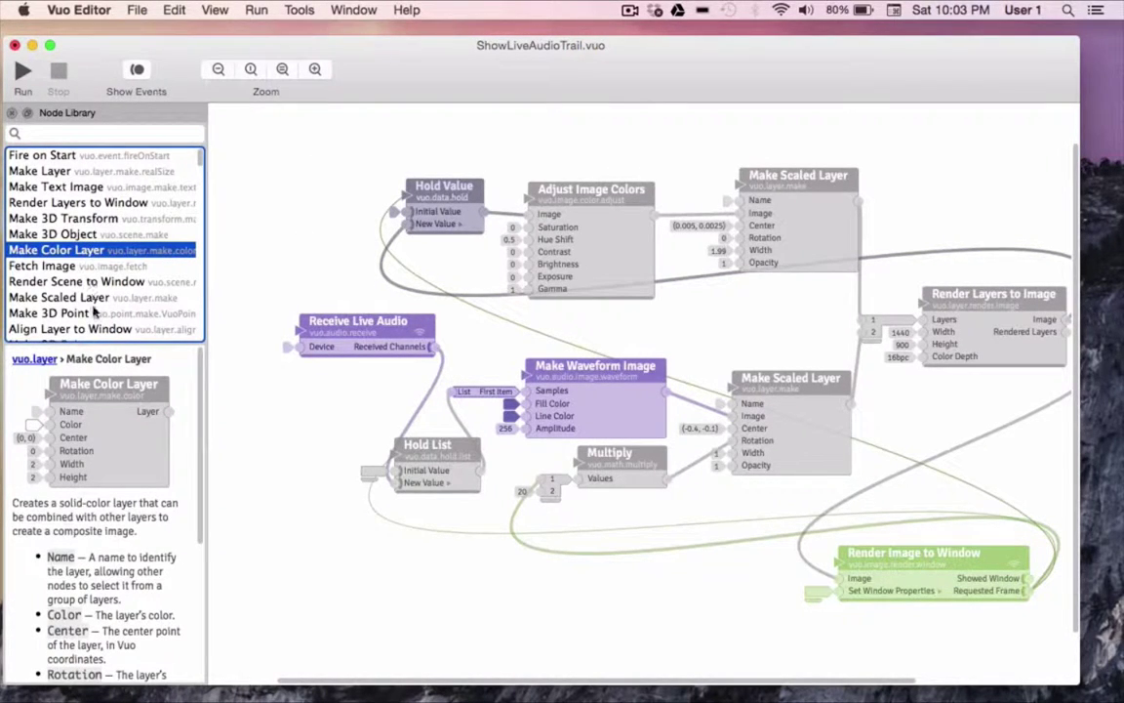
pyautogui.click(89, 478)
pyautogui.scroll(-5, 92, 507)
pyautogui.scroll(4, 98, 530)
pyautogui.scroll(1, 97, 530)
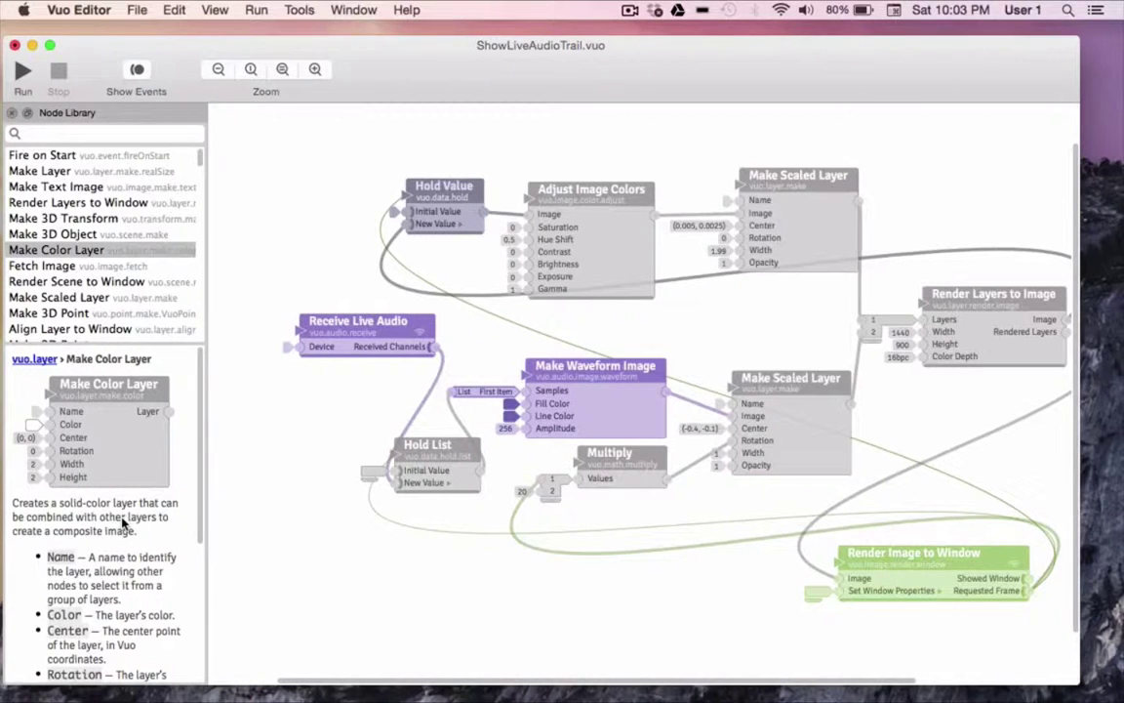
# Read the descriptions of the Hold List, Multiply and Receive Live Audio nodes used in the composition
pyautogui.click(437, 454)
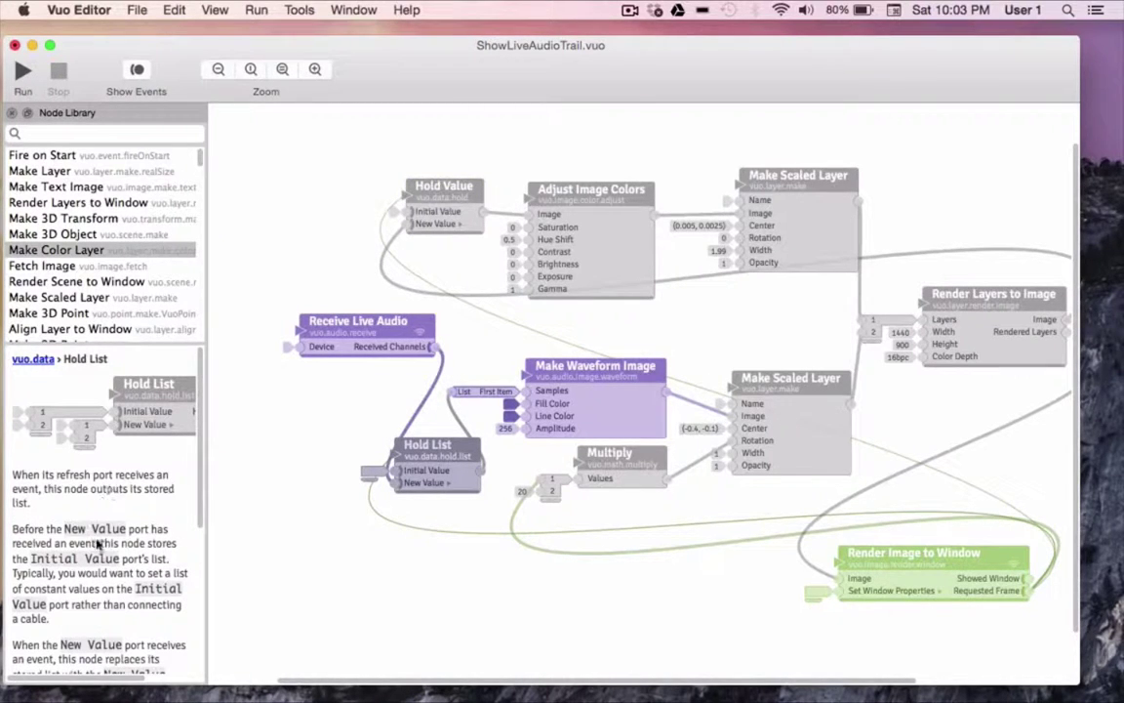
pyautogui.scroll(-5, 90, 493)
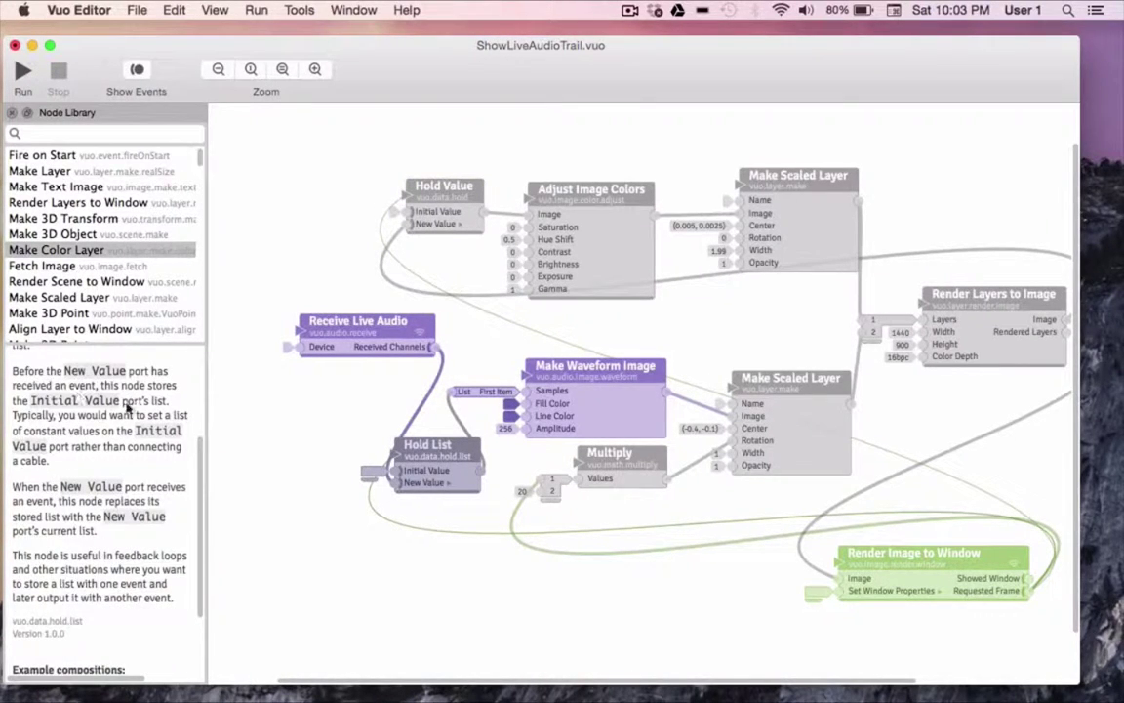
pyautogui.scroll(-3, 92, 531)
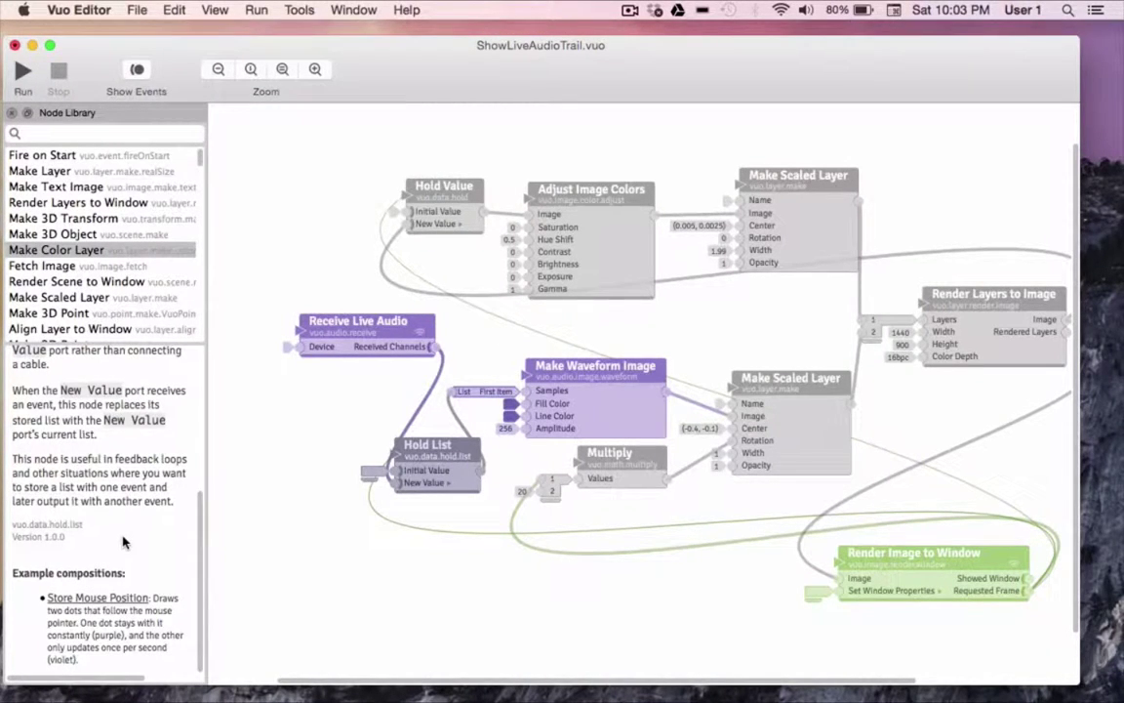
pyautogui.scroll(6, 120, 447)
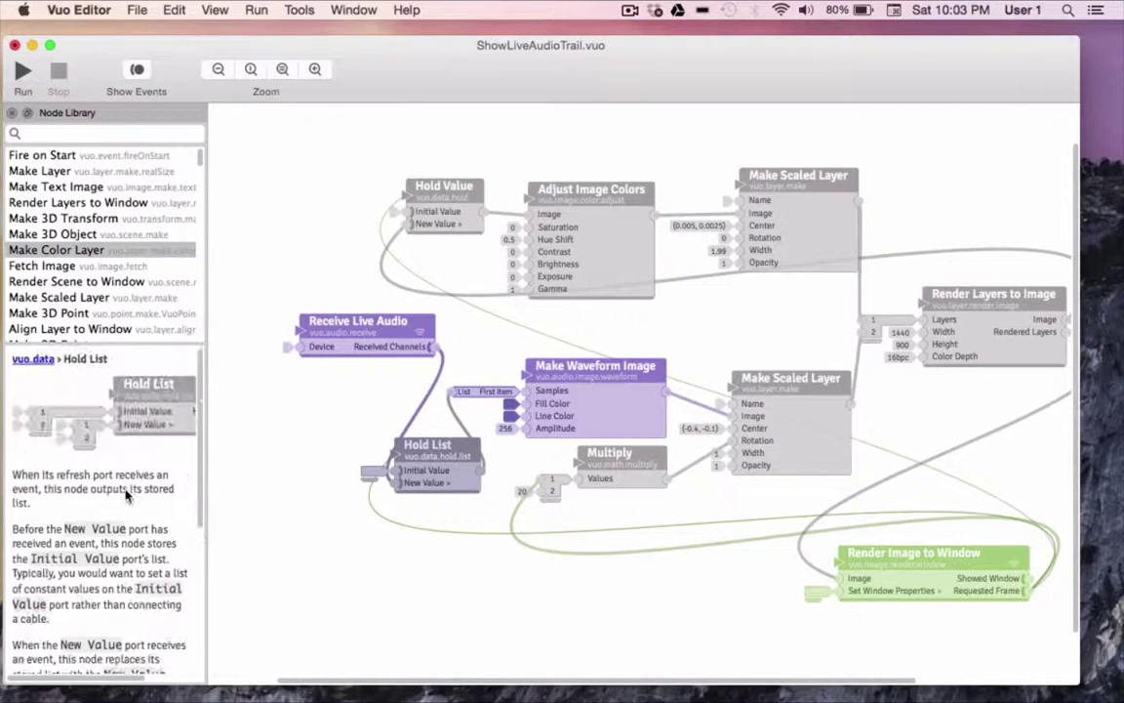
pyautogui.click(552, 457)
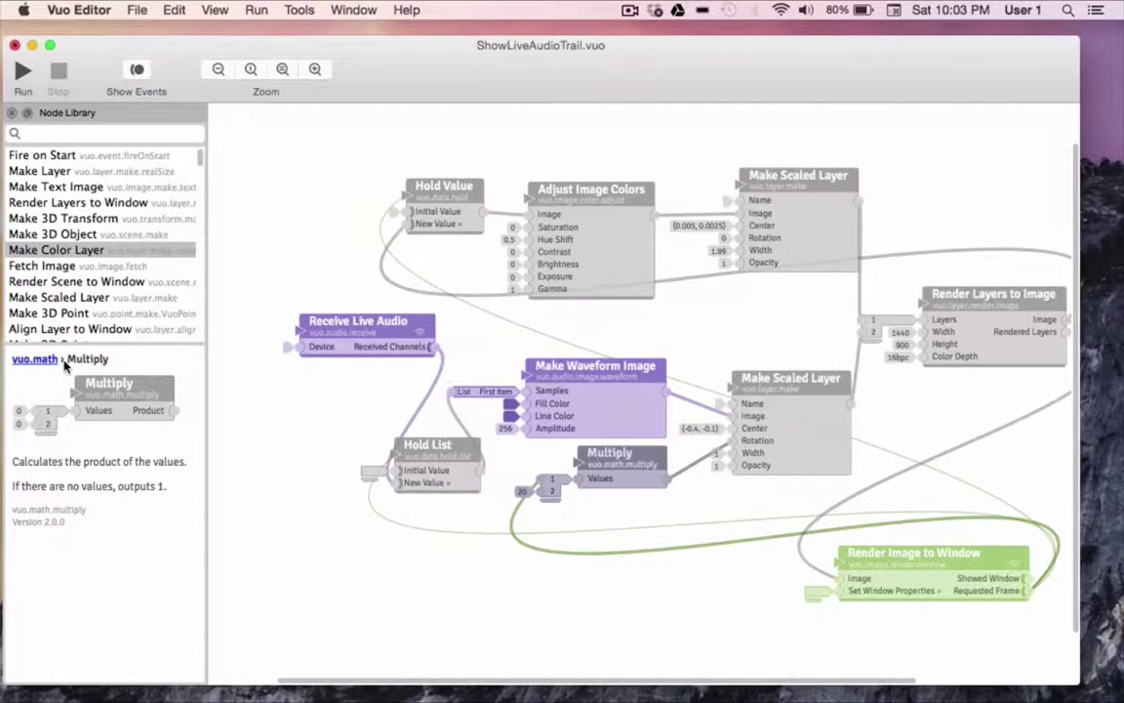
pyautogui.click(379, 331)
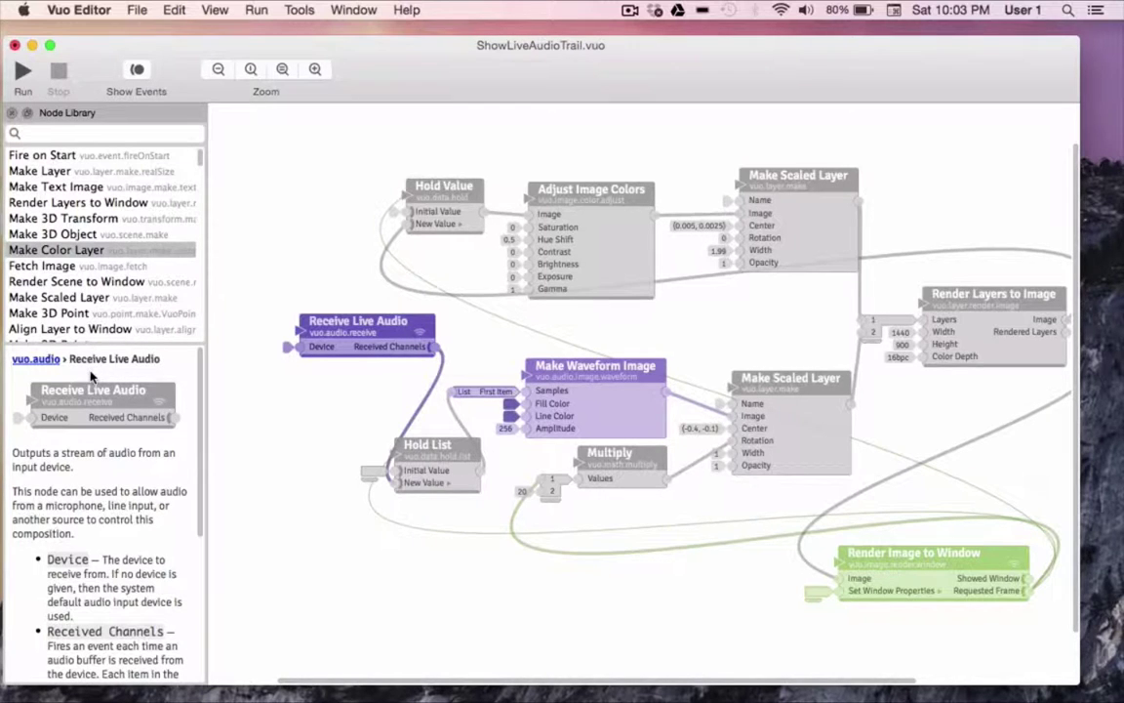
# Open the vuo.audio node set documentation, review its example compositions and node list, and close the page
pyautogui.click(36, 359)
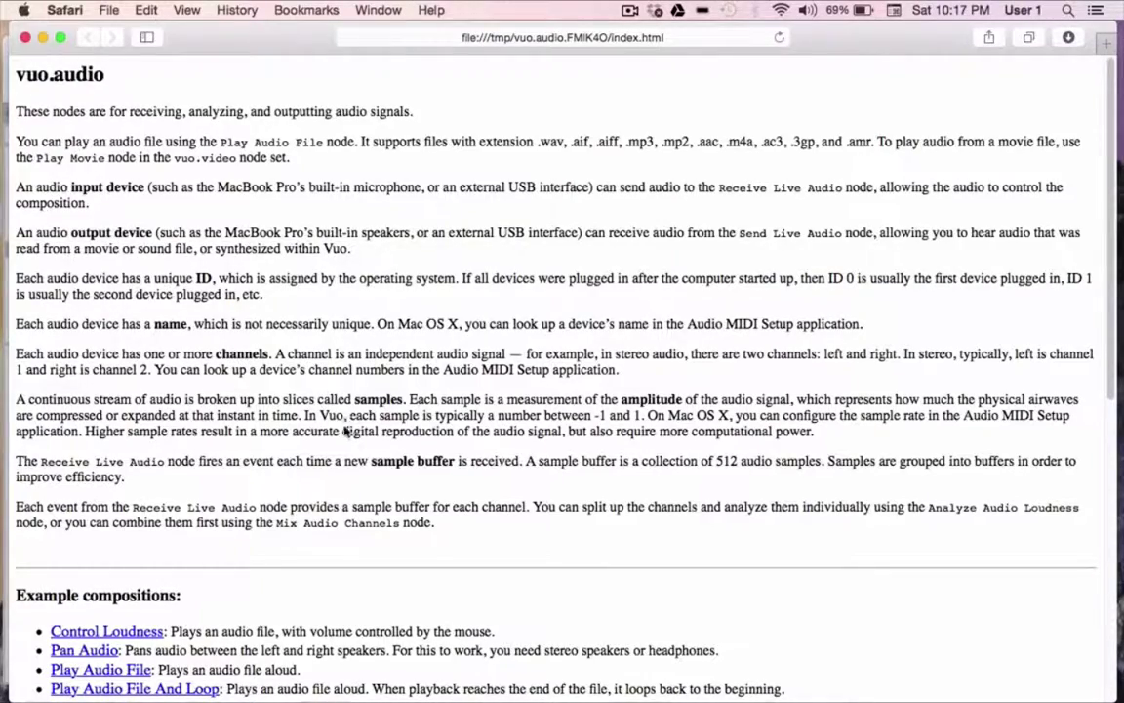
pyautogui.scroll(-8, 285, 483)
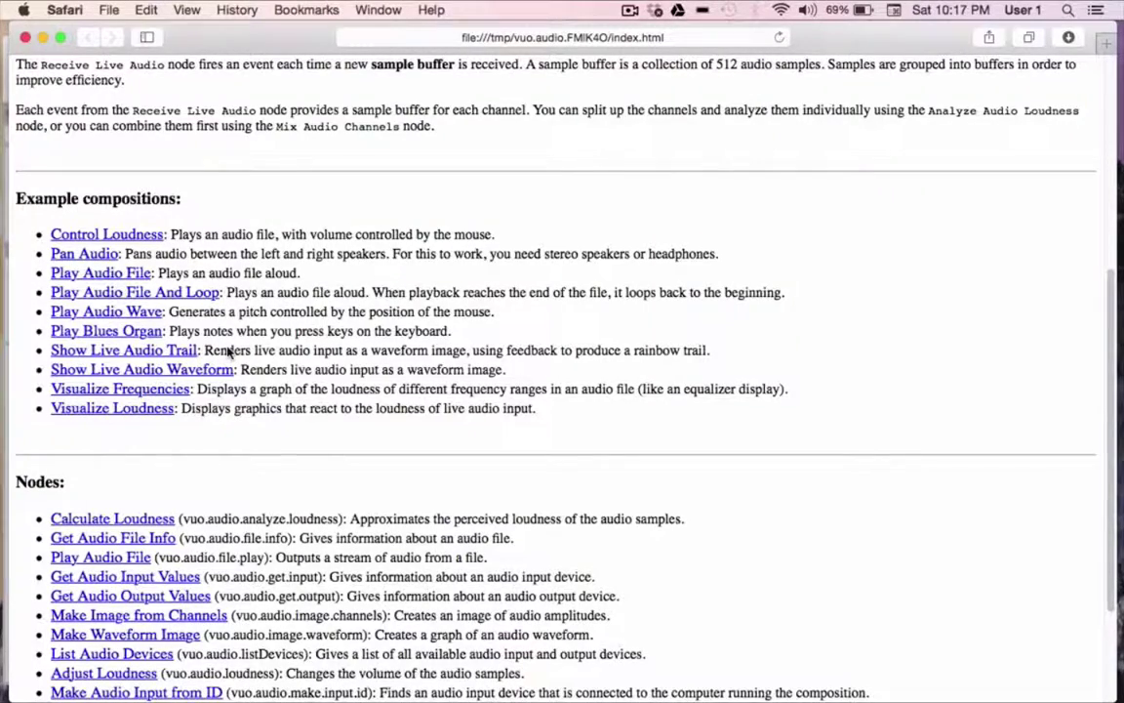
pyautogui.scroll(-4, 227, 351)
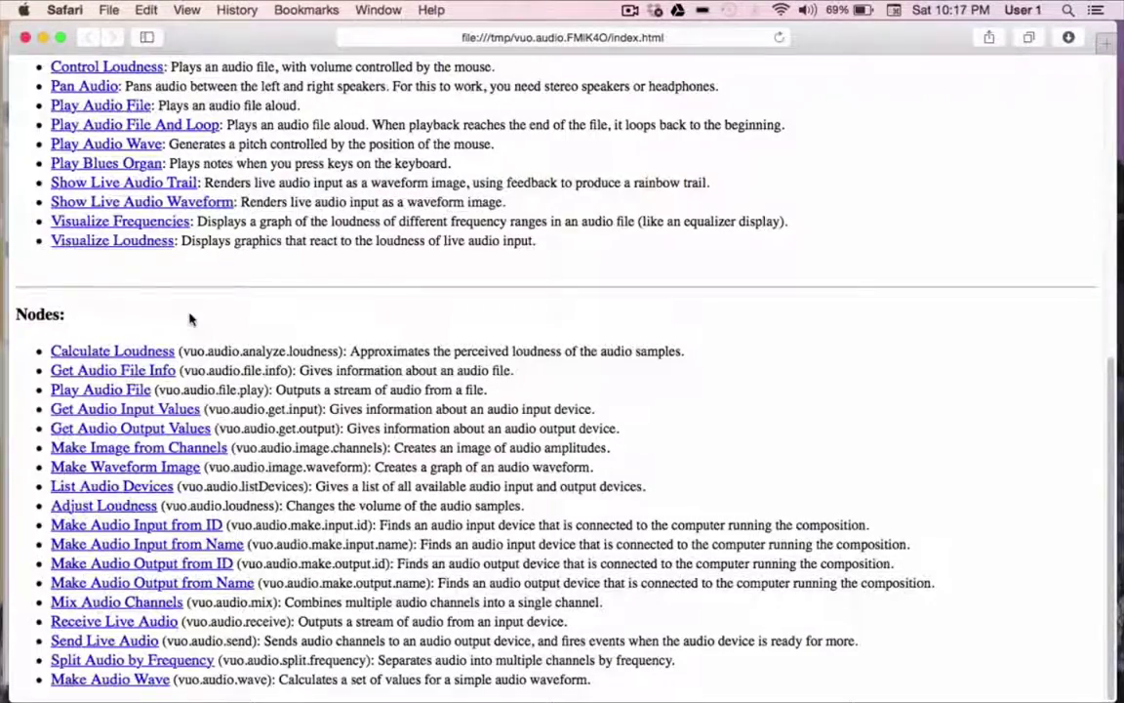
pyautogui.scroll(10, 190, 318)
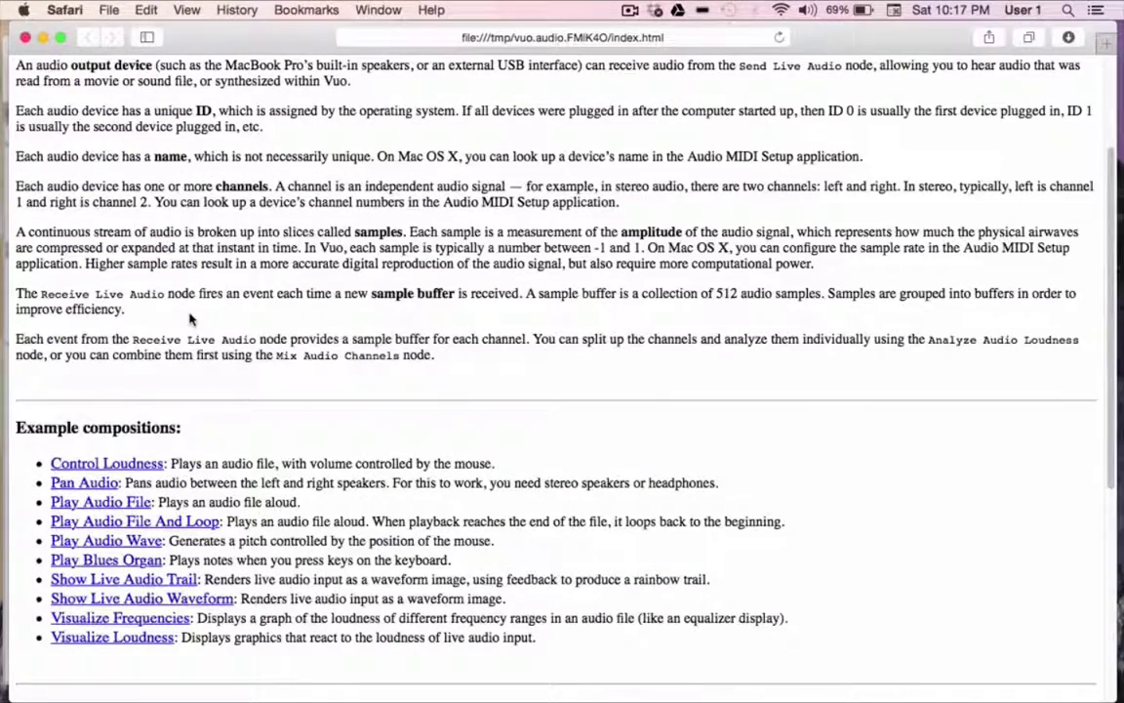
pyautogui.click(26, 37)
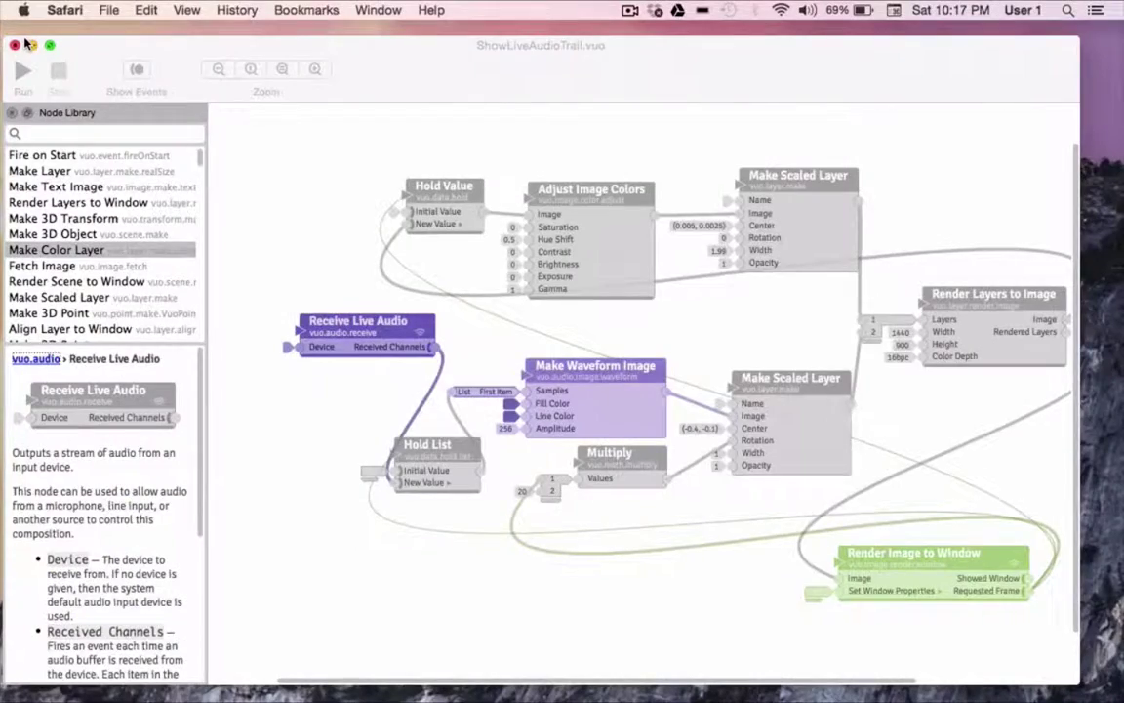